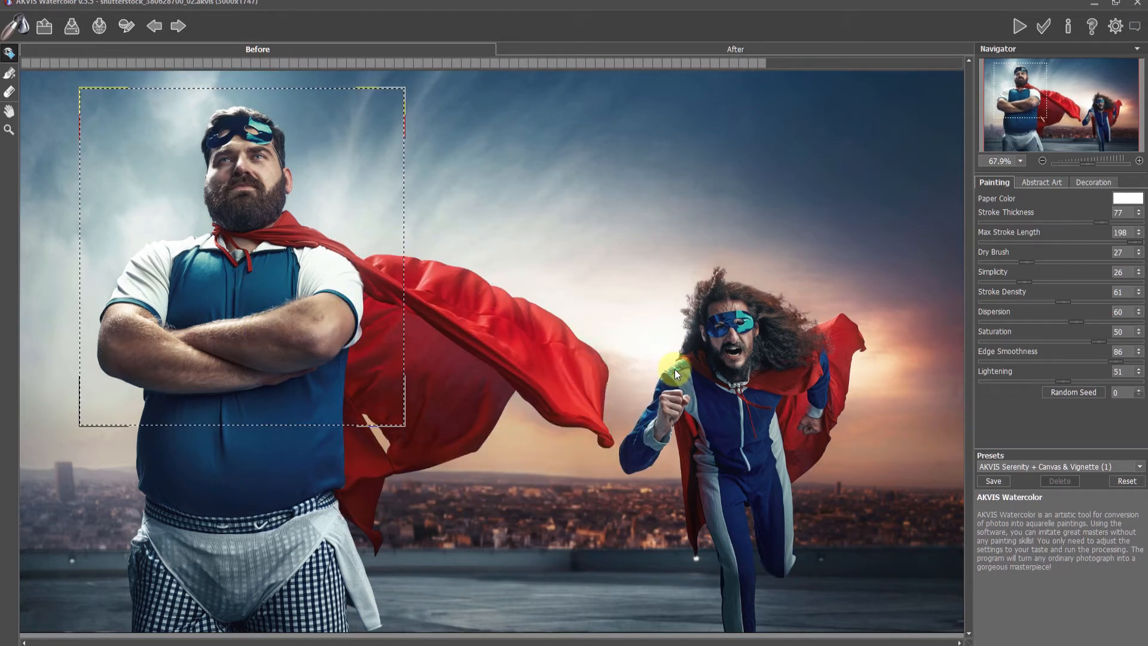
Step: Load the AKVIS Iceberg + Canvas preset and set Lightening to 35, Saturation to 32 and Dry Brush to 3
{"action": "left_click", "coordinate": [1139, 467]}
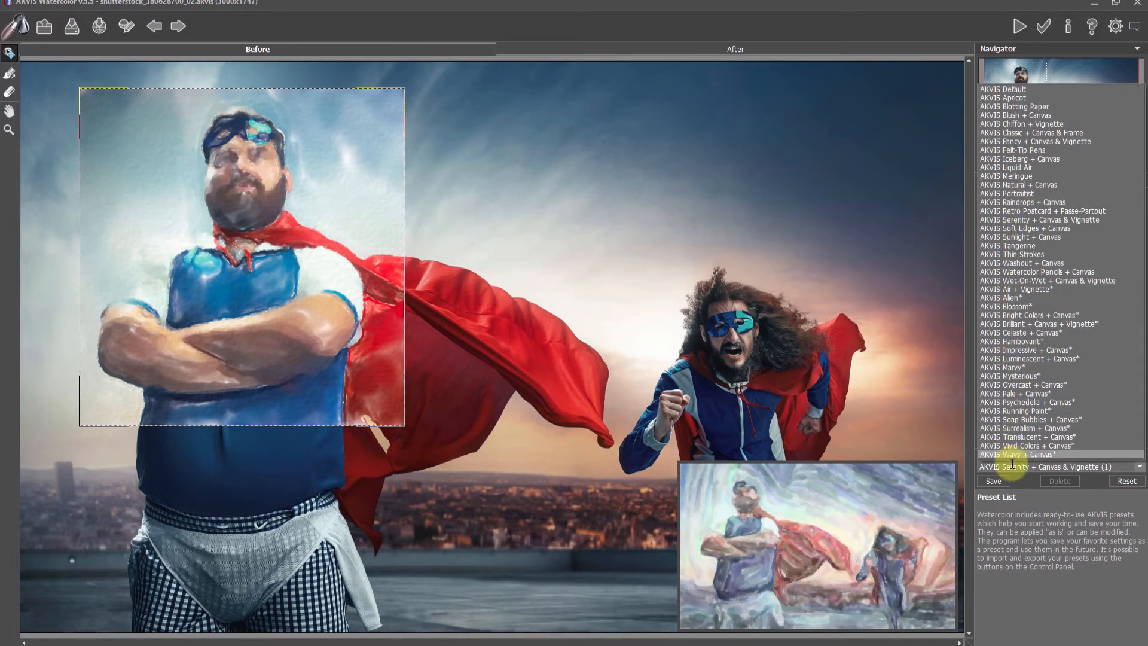
{"action": "left_click", "coordinate": [1005, 158]}
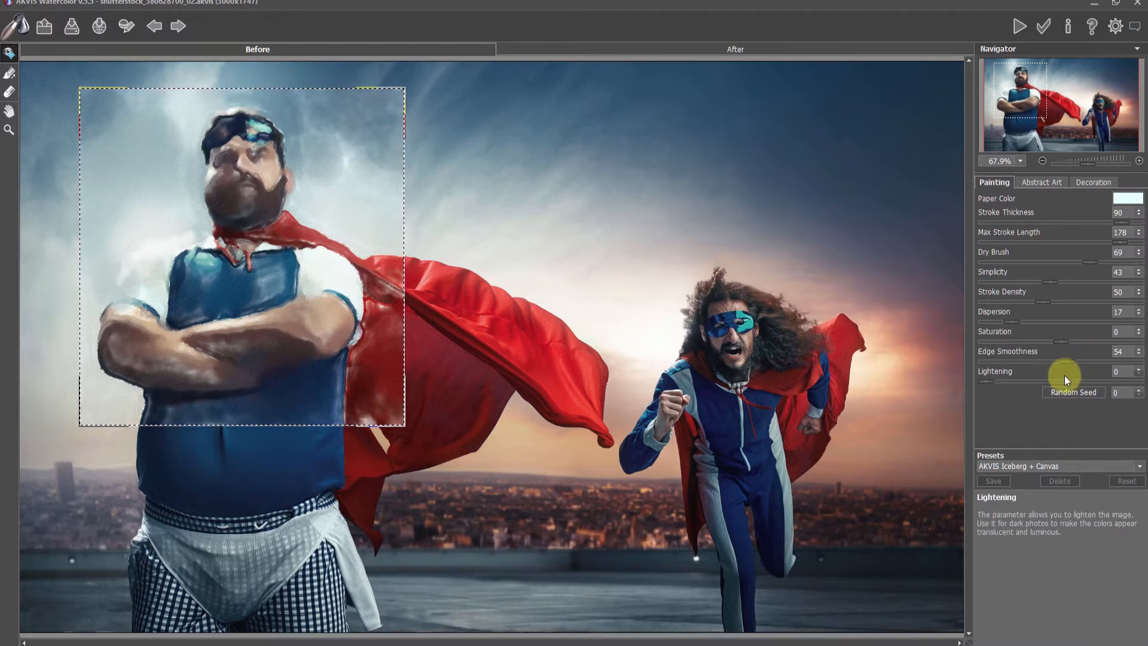
{"action": "left_click_drag", "start_coordinate": [985, 381], "coordinate": [1083, 343]}
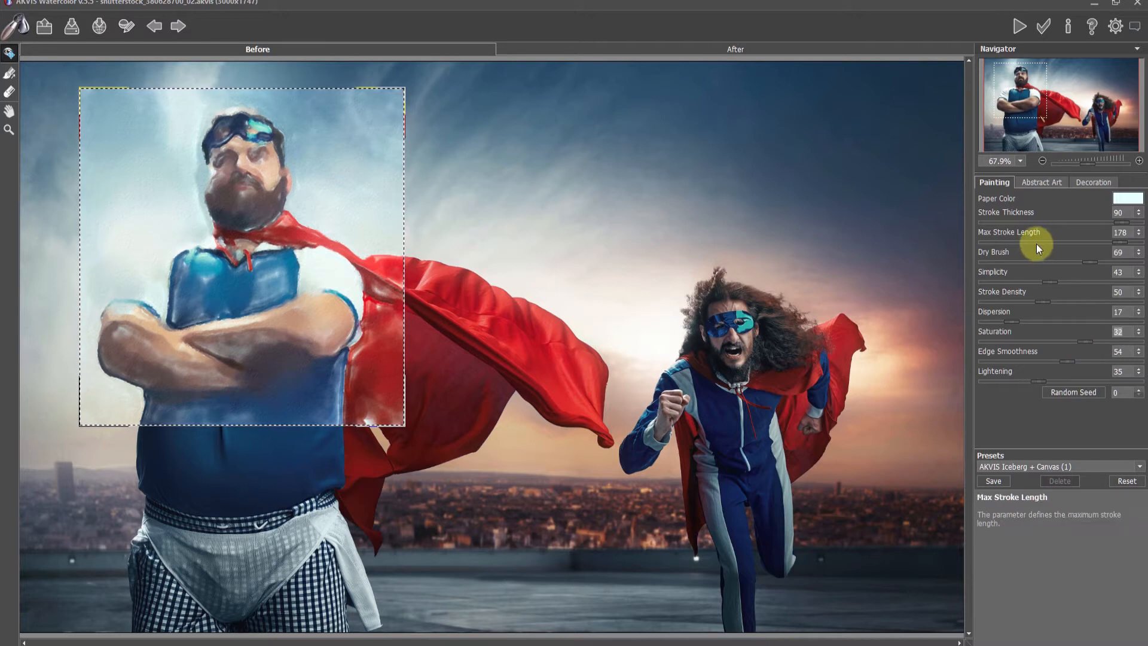
{"action": "left_click_drag", "start_coordinate": [1091, 262], "coordinate": [990, 262]}
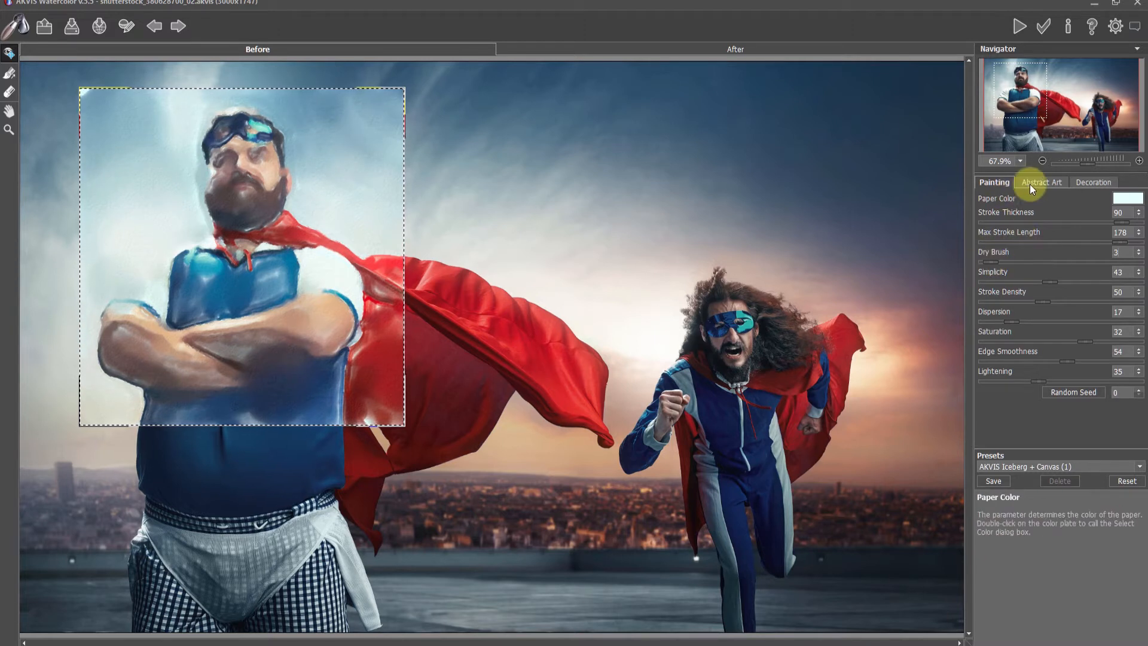
Step: Turn off the canvas texture, then run the watercolor conversion and apply it to the Watercolor layer
{"action": "left_click", "coordinate": [1089, 181]}
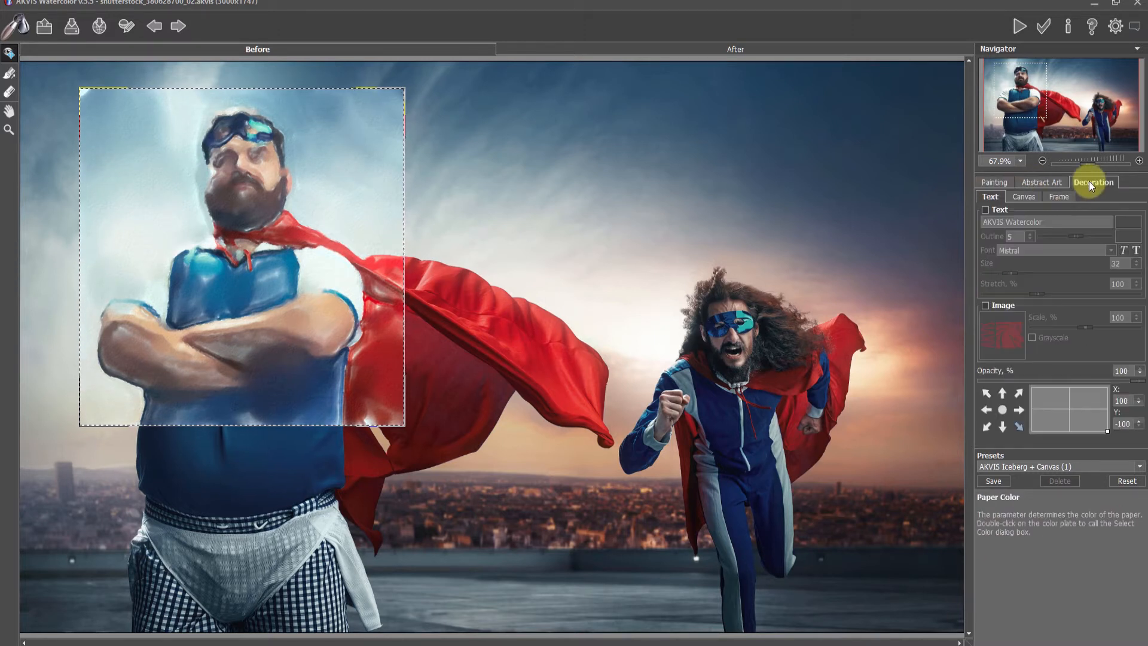
{"action": "left_click", "coordinate": [1024, 197]}
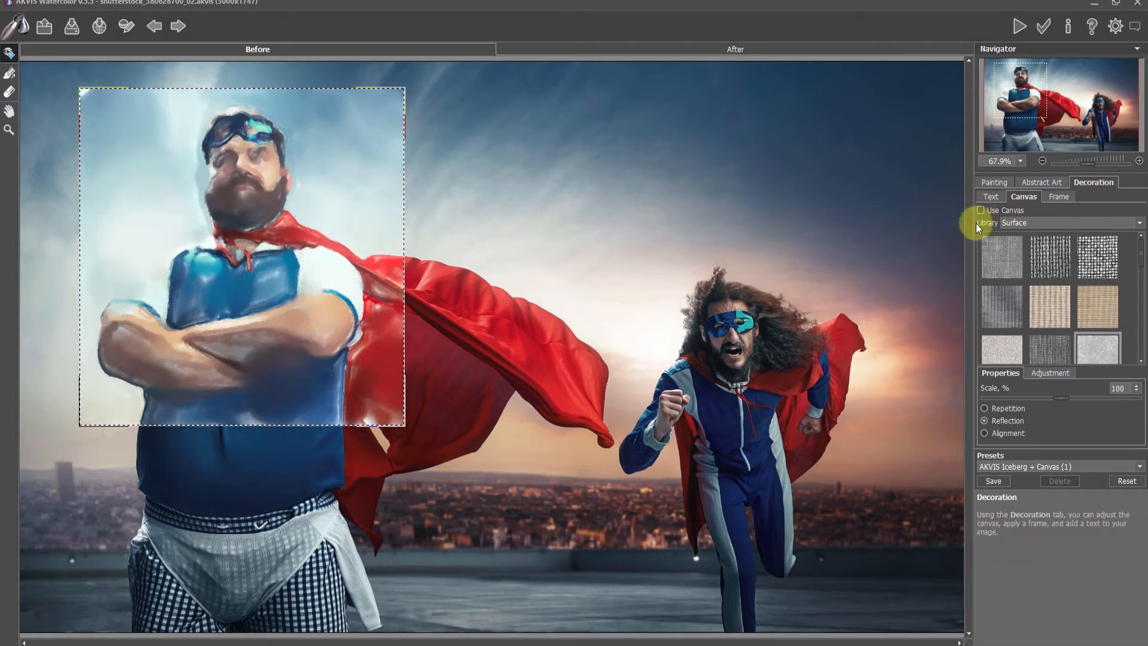
{"action": "left_click", "coordinate": [986, 182]}
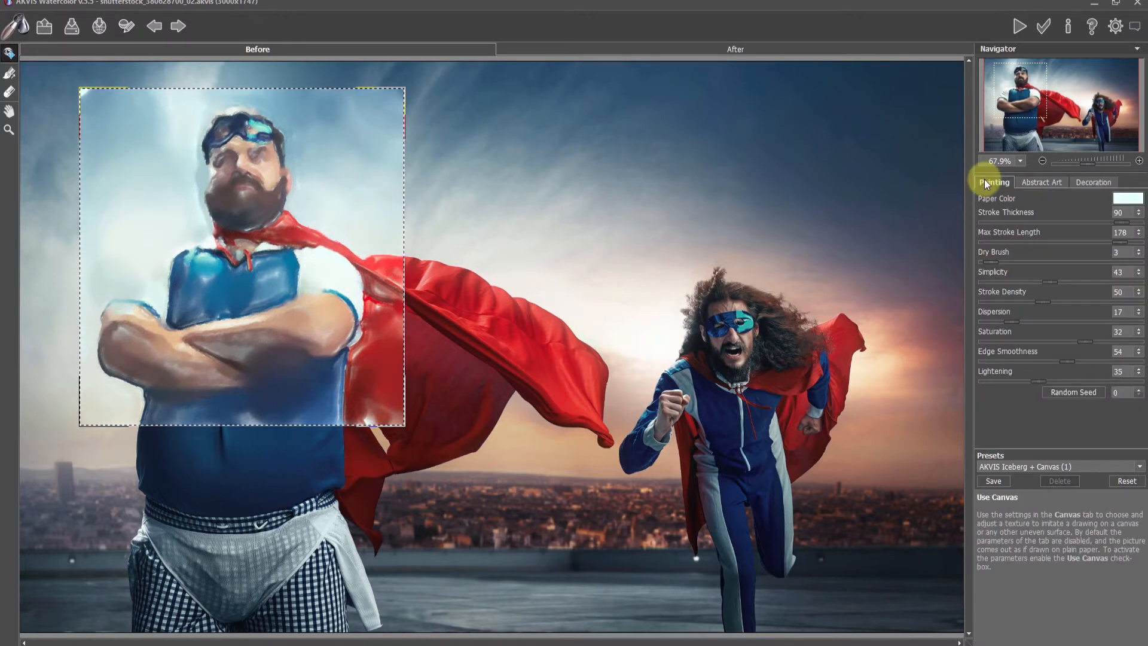
{"action": "left_click", "coordinate": [1018, 27]}
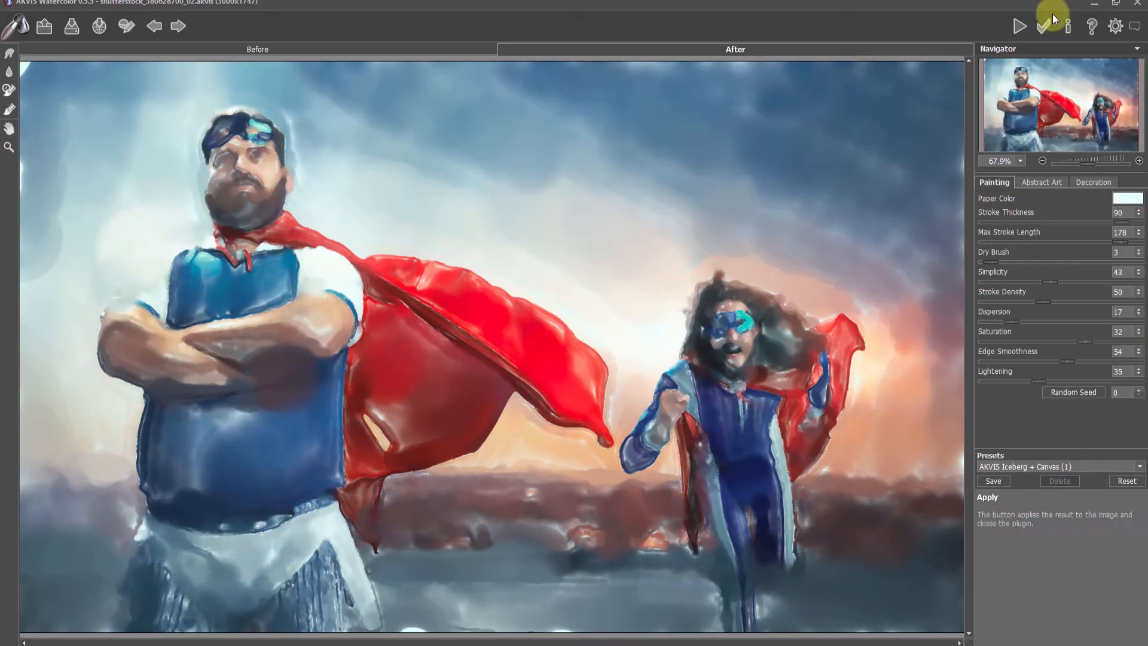
{"action": "left_click", "coordinate": [1045, 29]}
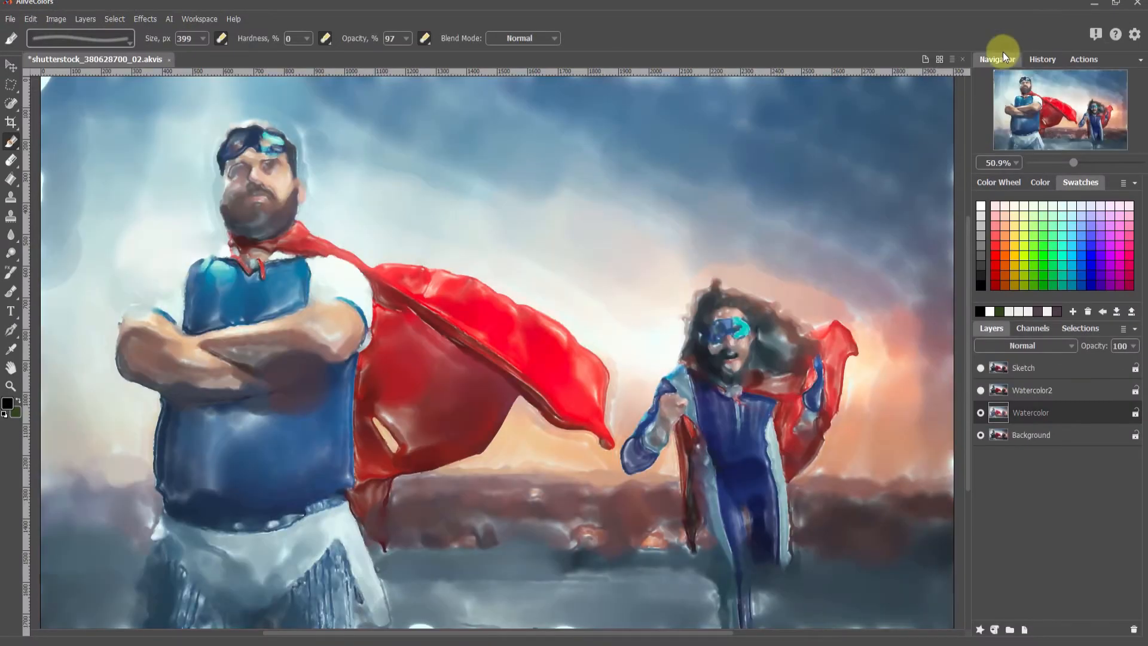
Step: Repaint the Watercolor layer in AKVIS Watercolor with stroke-direction guides drawn over the sky, city, ground and first man's red cape
{"action": "left_click", "coordinate": [145, 19]}
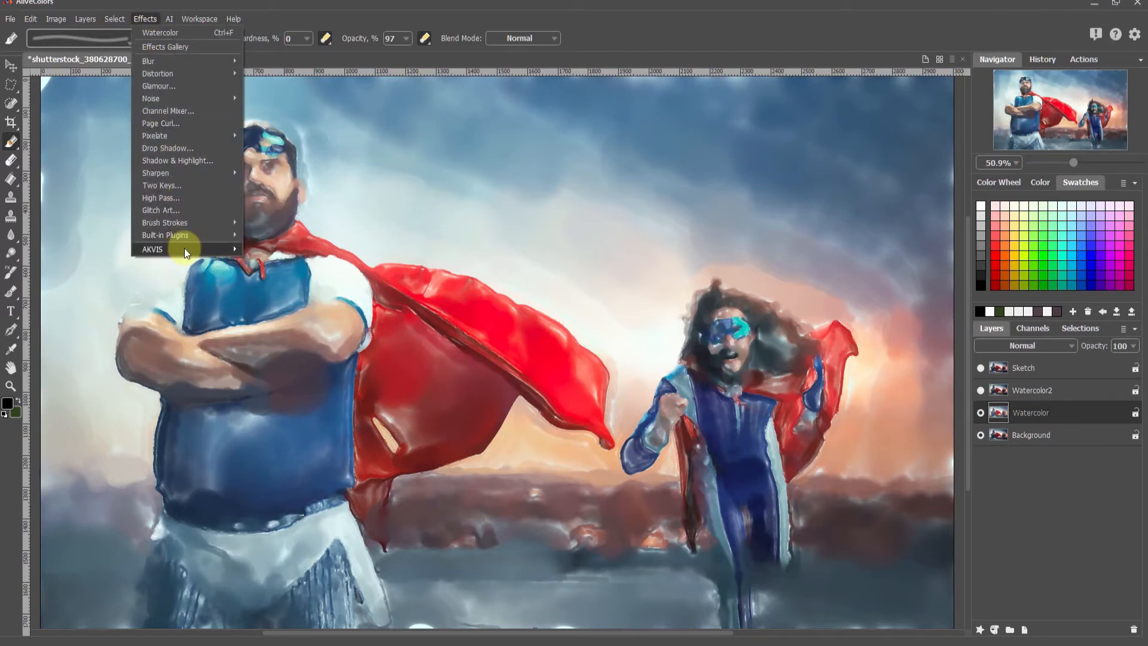
{"action": "mouse_move", "coordinate": [185, 249]}
{"action": "left_click", "coordinate": [271, 325]}
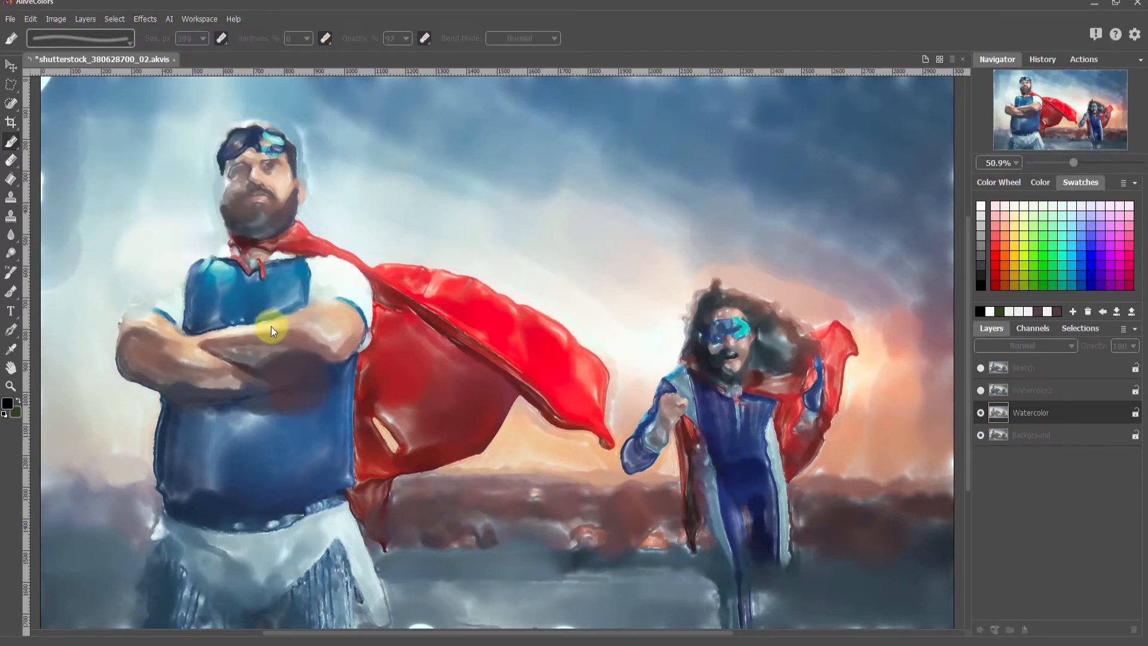
{"action": "left_click", "coordinate": [9, 73]}
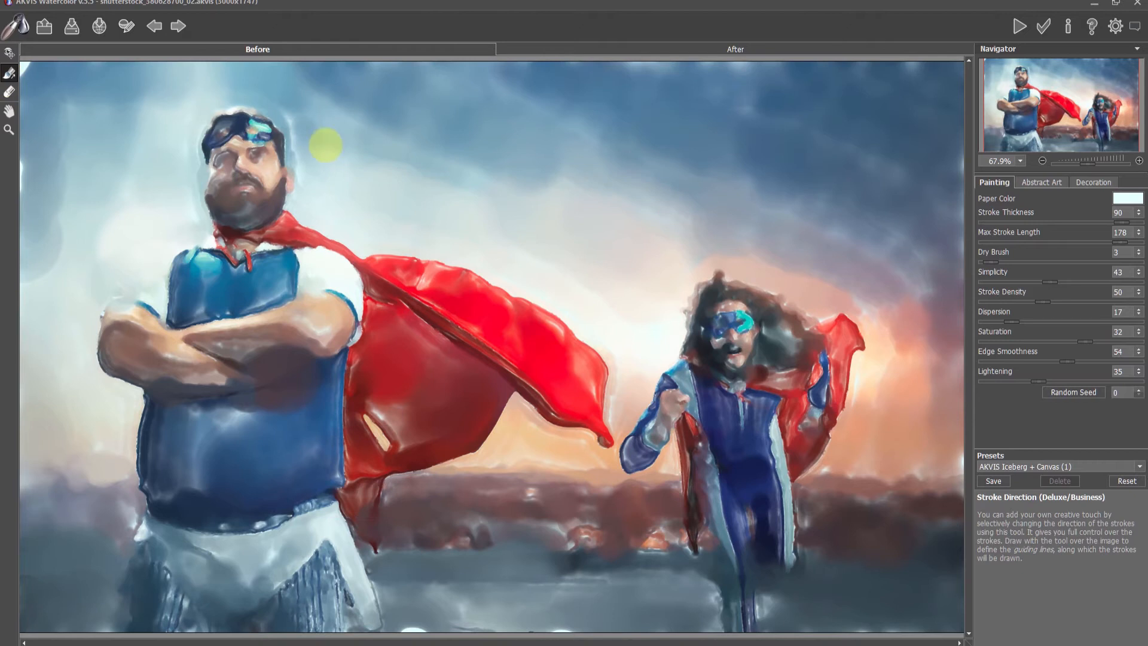
{"action": "left_click_drag", "start_coordinate": [384, 72], "coordinate": [336, 172]}
{"action": "left_click_drag", "start_coordinate": [494, 82], "coordinate": [394, 215]}
{"action": "left_click_drag", "start_coordinate": [681, 121], "coordinate": [563, 285]}
{"action": "left_click_drag", "start_coordinate": [739, 227], "coordinate": [671, 310]}
{"action": "left_click_drag", "start_coordinate": [900, 90], "coordinate": [854, 317]}
{"action": "left_click_drag", "start_coordinate": [933, 199], "coordinate": [860, 589]}
{"action": "mouse_move", "coordinate": [541, 446]}
{"action": "left_mouse_down"}
{"action": "mouse_move", "coordinate": [517, 484]}
{"action": "mouse_move", "coordinate": [437, 507]}
{"action": "left_mouse_up"}
{"action": "left_click_drag", "start_coordinate": [591, 518], "coordinate": [467, 574]}
{"action": "left_click_drag", "start_coordinate": [619, 589], "coordinate": [529, 615]}
{"action": "left_click_drag", "start_coordinate": [95, 106], "coordinate": [76, 272]}
{"action": "left_click_drag", "start_coordinate": [152, 150], "coordinate": [149, 248]}
{"action": "left_click_drag", "start_coordinate": [63, 354], "coordinate": [104, 476]}
{"action": "left_click_drag", "start_coordinate": [53, 462], "coordinate": [99, 558]}
{"action": "mouse_move", "coordinate": [365, 373]}
{"action": "left_mouse_down"}
{"action": "mouse_move", "coordinate": [429, 369]}
{"action": "mouse_move", "coordinate": [467, 398]}
{"action": "left_mouse_up"}
{"action": "mouse_move", "coordinate": [444, 291]}
{"action": "left_mouse_down"}
{"action": "mouse_move", "coordinate": [550, 365]}
{"action": "mouse_move", "coordinate": [573, 366]}
{"action": "left_mouse_up"}
{"action": "left_click_drag", "start_coordinate": [379, 397], "coordinate": [419, 442]}
{"action": "left_click", "coordinate": [1019, 26]}
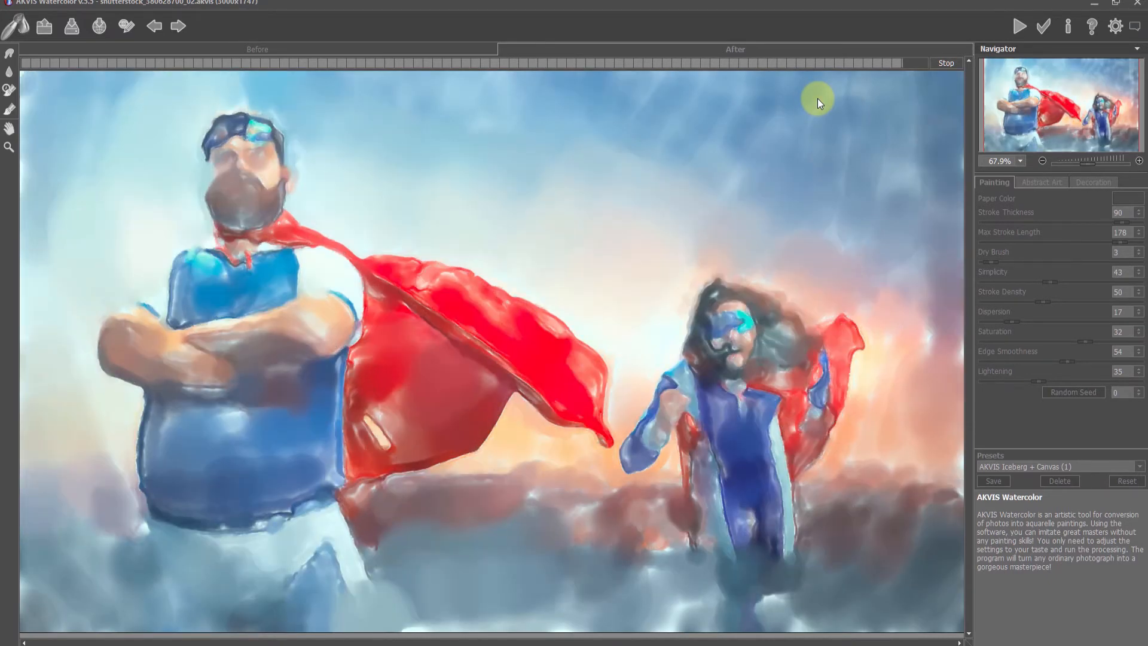
{"action": "left_click", "coordinate": [1042, 28]}
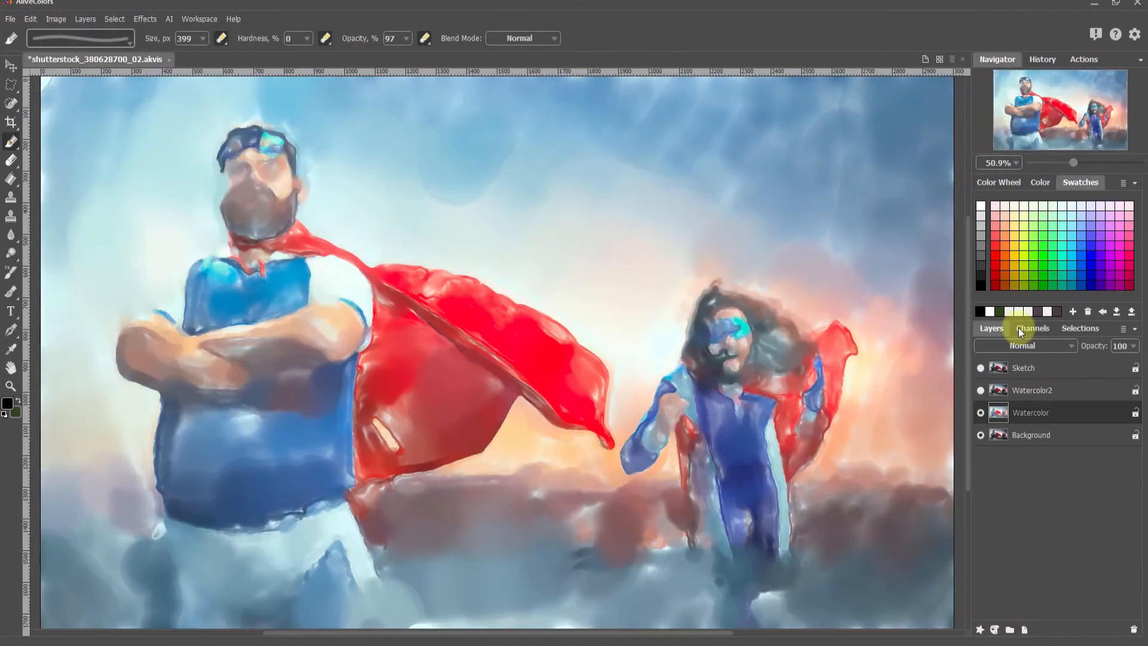
Step: Make the Watercolor2 layer visible and open it in the AKVIS Watercolor plugin
{"action": "left_click", "coordinate": [981, 392]}
{"action": "left_click", "coordinate": [1049, 389]}
{"action": "left_click", "coordinate": [146, 19]}
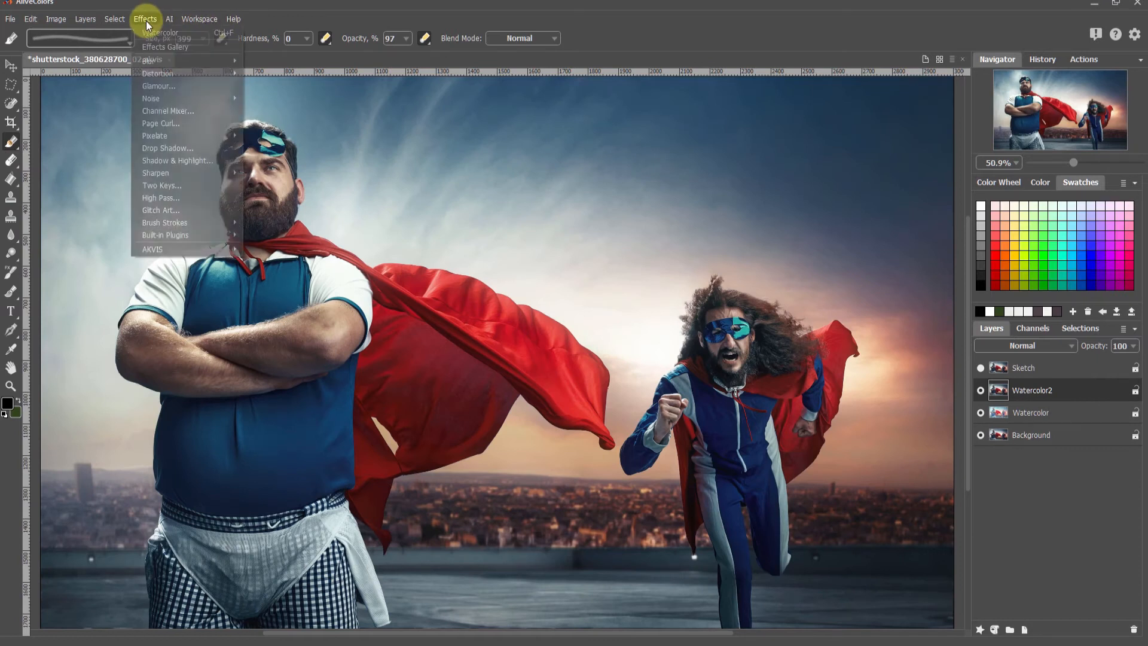
{"action": "mouse_move", "coordinate": [186, 248]}
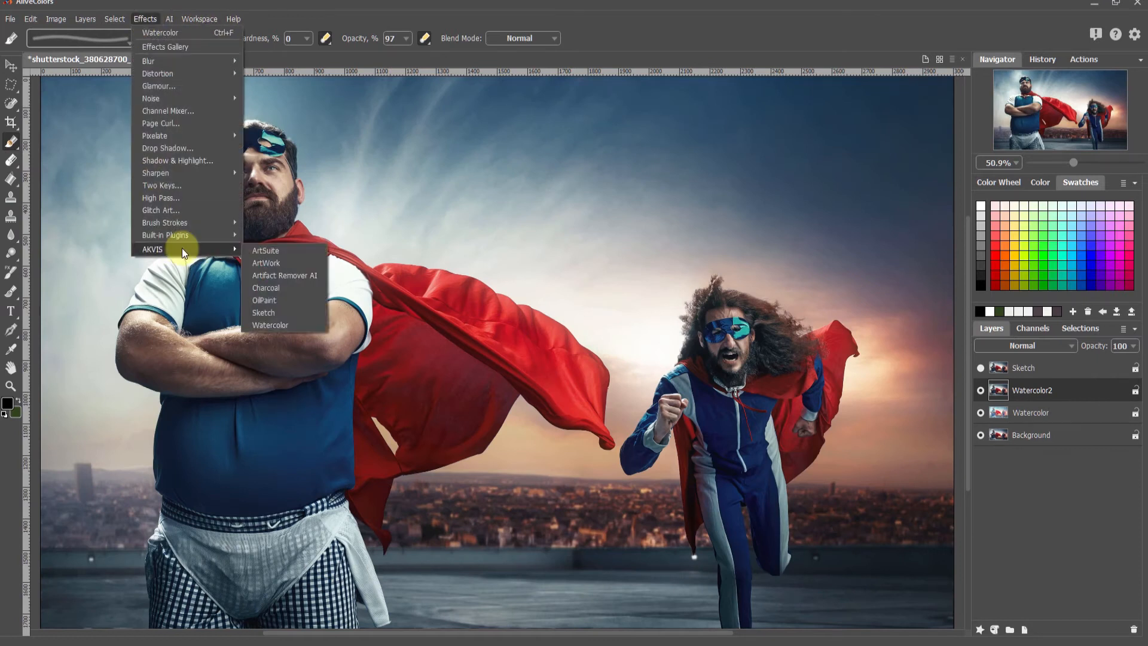
{"action": "left_click", "coordinate": [264, 318]}
Step: Draw curved stroke-direction guides across the sky and mostly horizontal ones over the city and rooftop
{"action": "left_click", "coordinate": [8, 72]}
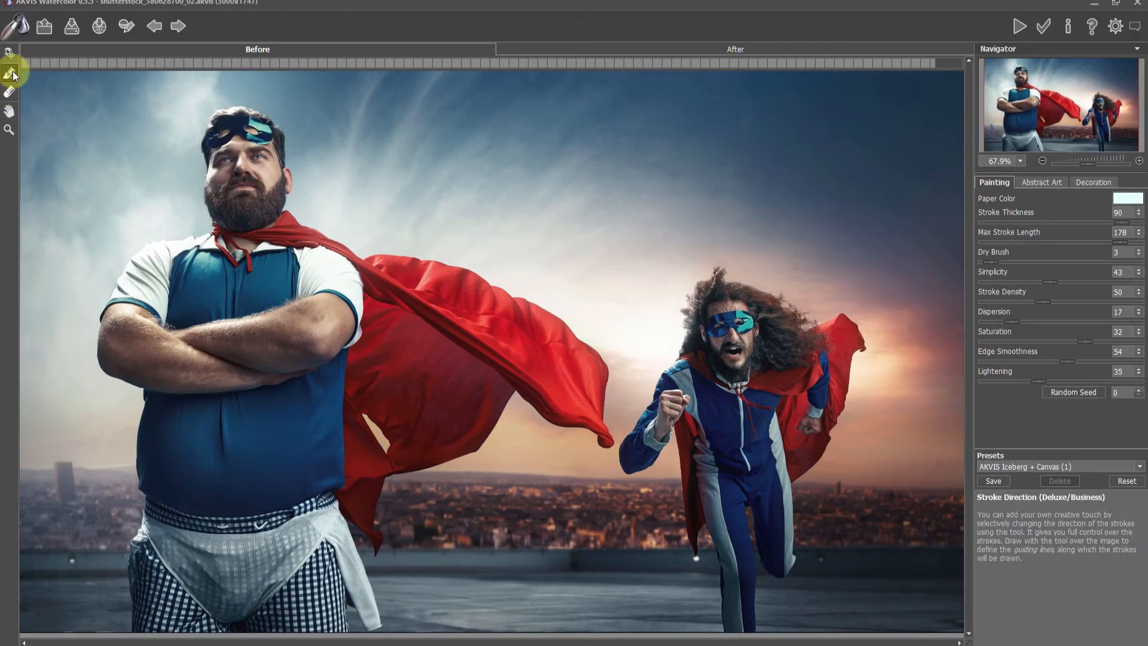
{"action": "left_click_drag", "start_coordinate": [339, 221], "coordinate": [375, 73]}
{"action": "left_click_drag", "start_coordinate": [381, 216], "coordinate": [421, 95]}
{"action": "mouse_move", "coordinate": [424, 225]}
{"action": "left_mouse_down"}
{"action": "mouse_move", "coordinate": [465, 170]}
{"action": "mouse_move", "coordinate": [575, 121]}
{"action": "left_mouse_up"}
{"action": "mouse_move", "coordinate": [537, 274]}
{"action": "left_mouse_down"}
{"action": "mouse_move", "coordinate": [586, 227]}
{"action": "mouse_move", "coordinate": [796, 181]}
{"action": "left_mouse_up"}
{"action": "left_click_drag", "start_coordinate": [841, 84], "coordinate": [944, 258]}
{"action": "left_click_drag", "start_coordinate": [740, 209], "coordinate": [883, 253]}
{"action": "mouse_move", "coordinate": [610, 263]}
{"action": "left_mouse_down"}
{"action": "mouse_move", "coordinate": [682, 312]}
{"action": "mouse_move", "coordinate": [664, 366]}
{"action": "left_mouse_up"}
{"action": "left_click_drag", "start_coordinate": [54, 80], "coordinate": [159, 156]}
{"action": "left_click_drag", "start_coordinate": [70, 173], "coordinate": [193, 214]}
{"action": "left_click_drag", "start_coordinate": [40, 455], "coordinate": [111, 451]}
{"action": "left_click_drag", "start_coordinate": [425, 486], "coordinate": [637, 486]}
{"action": "left_click_drag", "start_coordinate": [441, 504], "coordinate": [637, 516]}
{"action": "left_click_drag", "start_coordinate": [453, 528], "coordinate": [615, 534]}
{"action": "left_click_drag", "start_coordinate": [443, 596], "coordinate": [638, 594]}
{"action": "left_click_drag", "start_coordinate": [490, 603], "coordinate": [596, 606]}
{"action": "left_click_drag", "start_coordinate": [817, 500], "coordinate": [932, 480]}
{"action": "left_click_drag", "start_coordinate": [822, 530], "coordinate": [940, 525]}
{"action": "left_click_drag", "start_coordinate": [799, 585], "coordinate": [892, 585]}
{"action": "left_click_drag", "start_coordinate": [914, 311], "coordinate": [931, 454]}
{"action": "left_click_drag", "start_coordinate": [883, 387], "coordinate": [889, 440]}
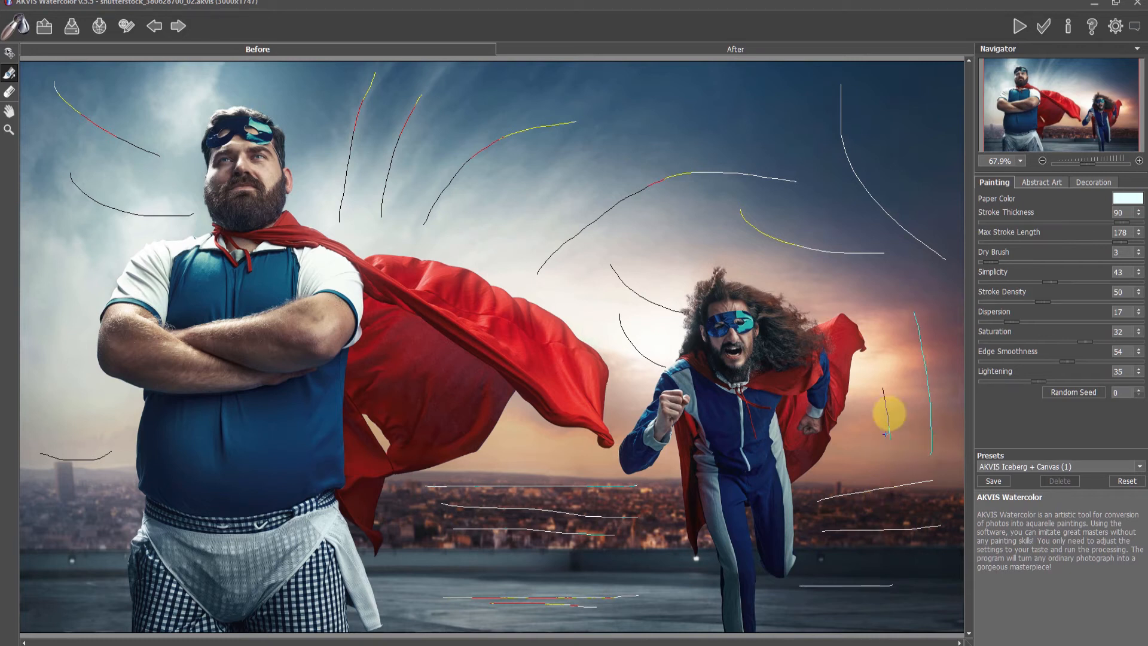
Step: Load the AKVIS Serenity + Canvas & Vignette preset and change its vignette color to black
{"action": "left_click", "coordinate": [1139, 466]}
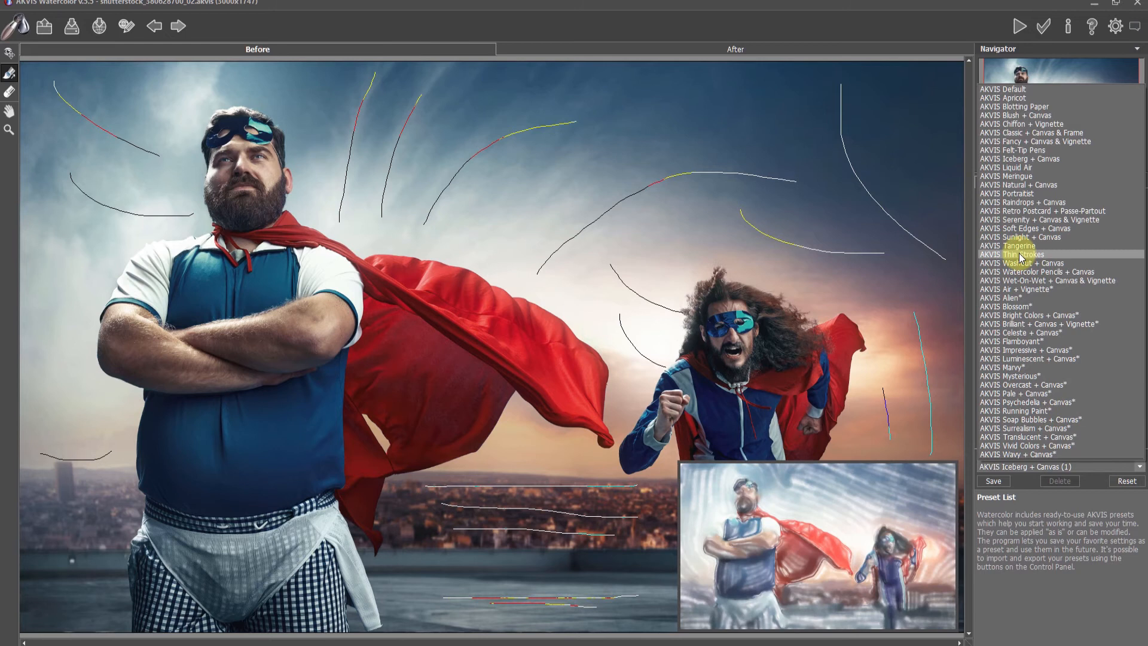
{"action": "left_click", "coordinate": [1021, 223]}
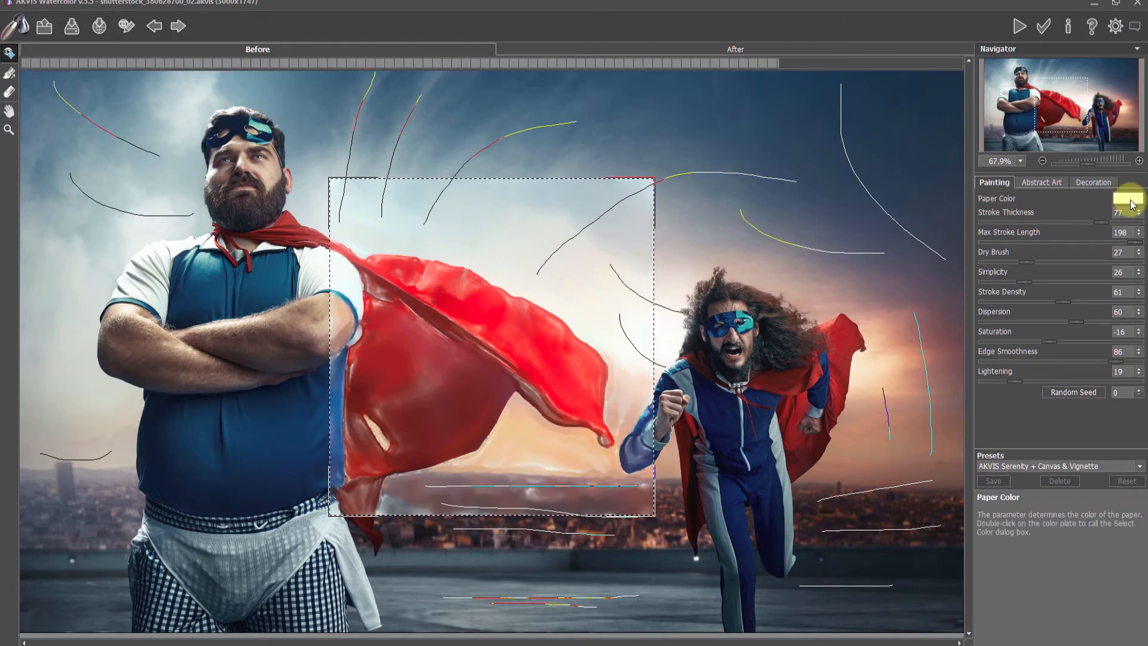
{"action": "left_click", "coordinate": [1102, 181]}
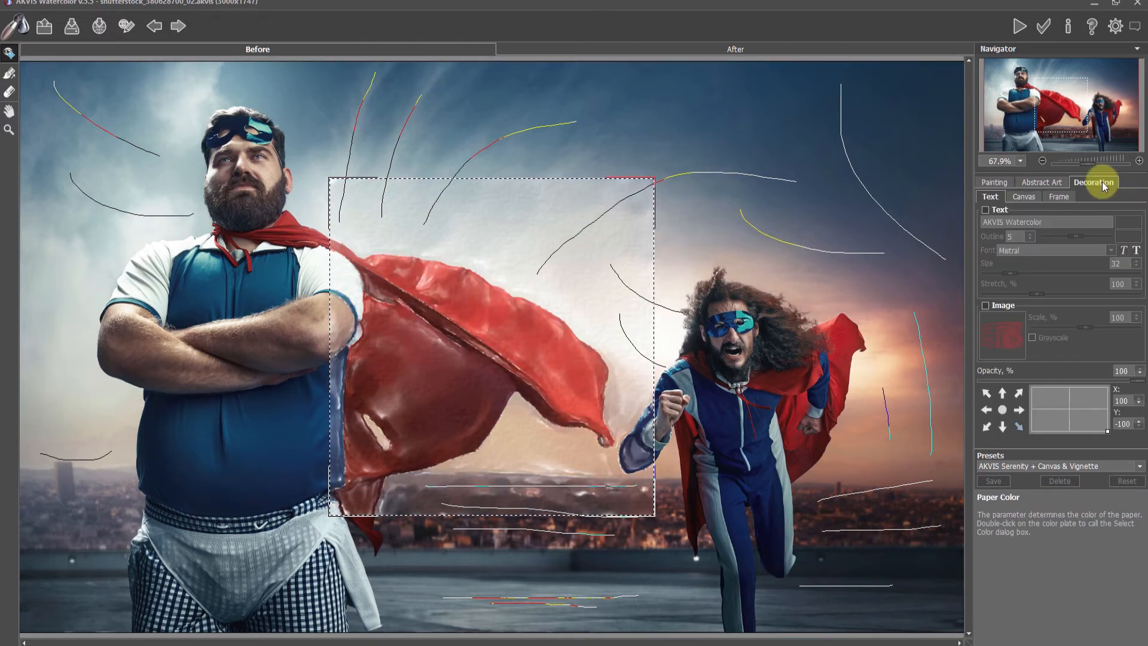
{"action": "left_click", "coordinate": [1060, 198]}
{"action": "left_click", "coordinate": [1127, 225]}
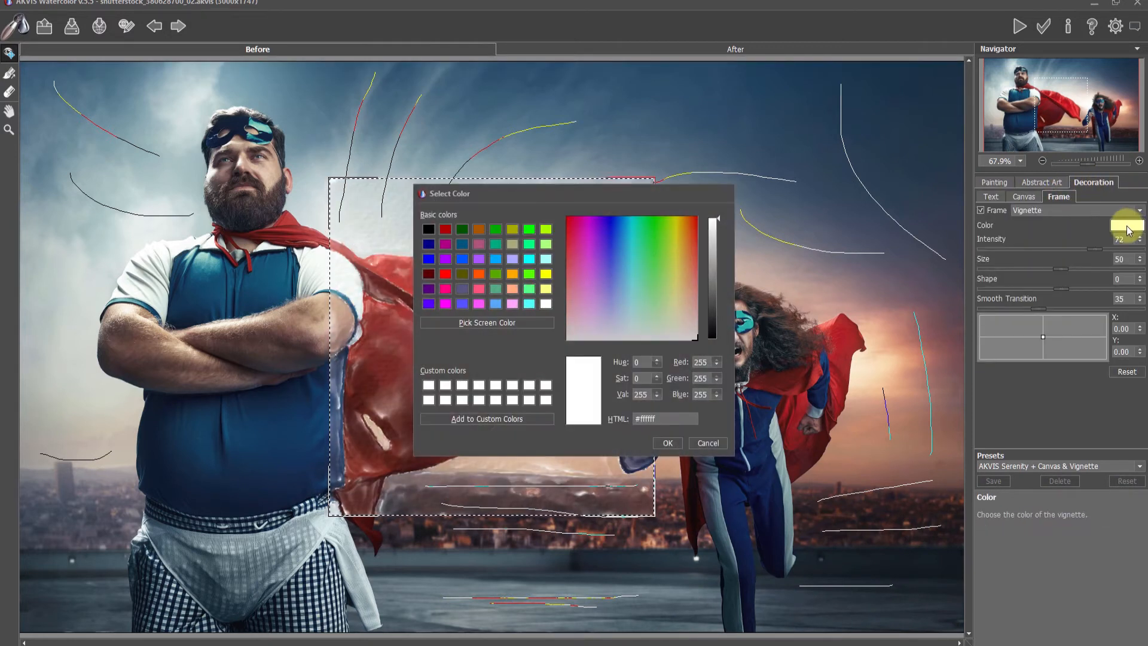
{"action": "left_click_drag", "start_coordinate": [715, 312], "coordinate": [708, 348]}
{"action": "left_click", "coordinate": [668, 443]}
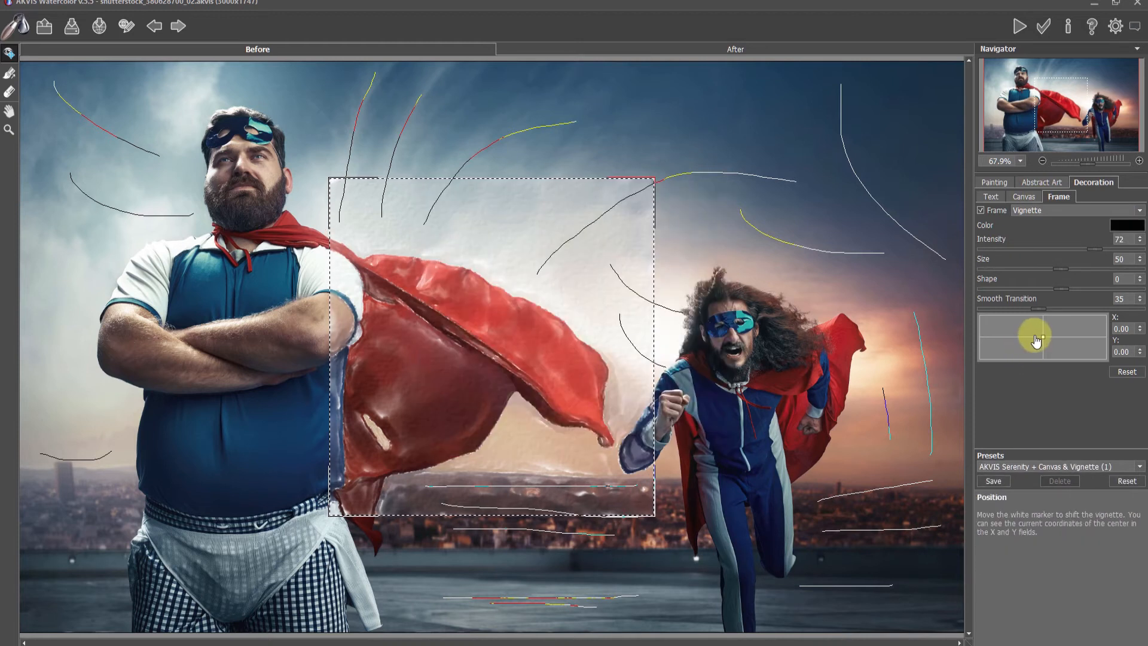
Step: Run and apply the watercolor conversion to Watercolor2, and set that layer's blend mode to Overlay
{"action": "left_click", "coordinate": [1019, 26]}
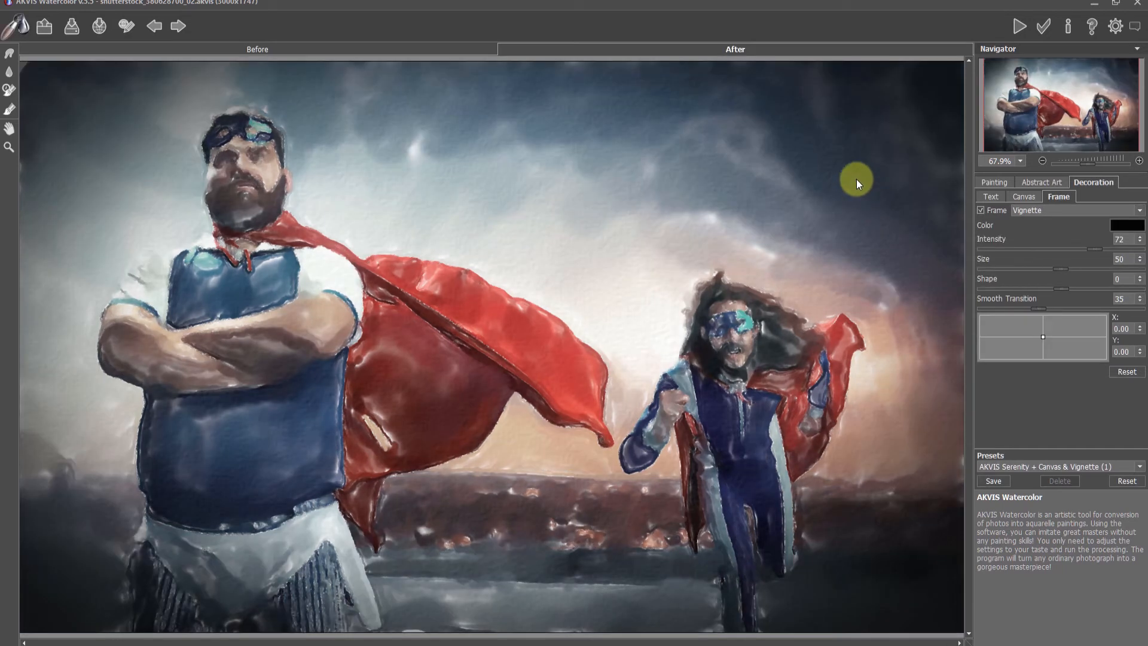
{"action": "left_click", "coordinate": [1044, 27]}
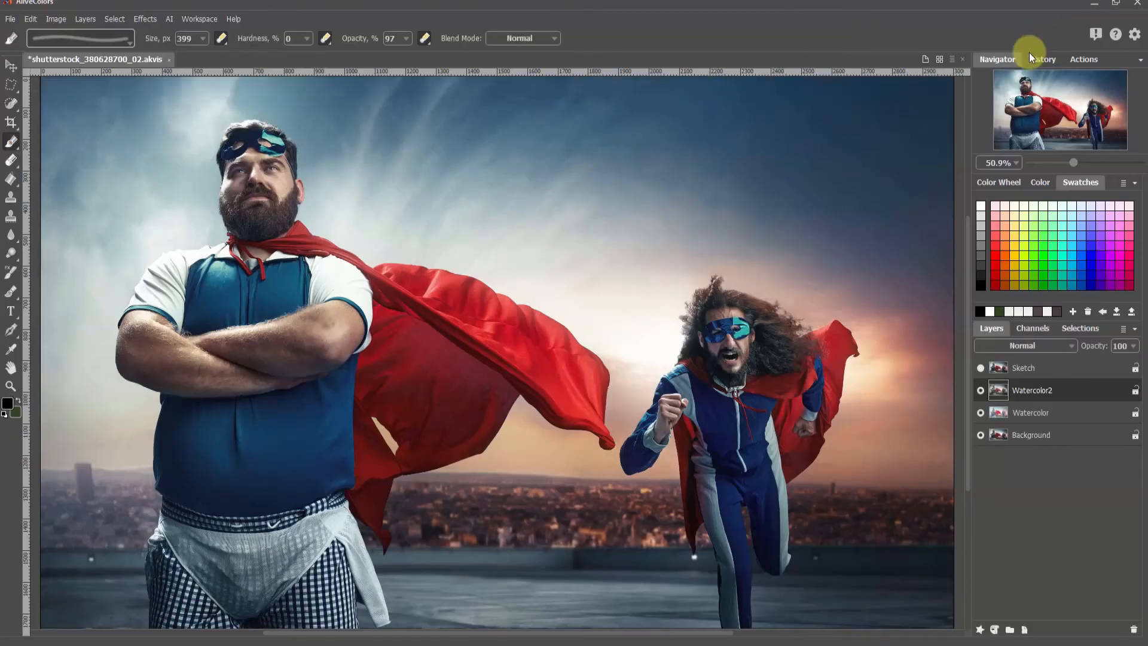
{"action": "left_click", "coordinate": [1006, 346]}
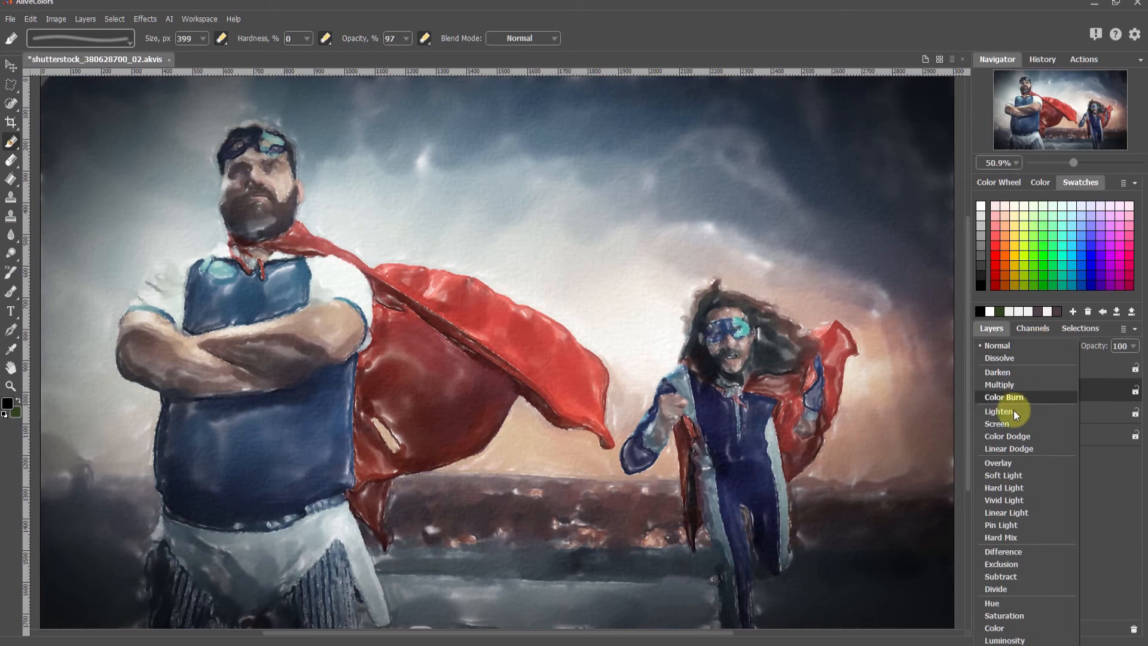
{"action": "left_click", "coordinate": [1010, 462]}
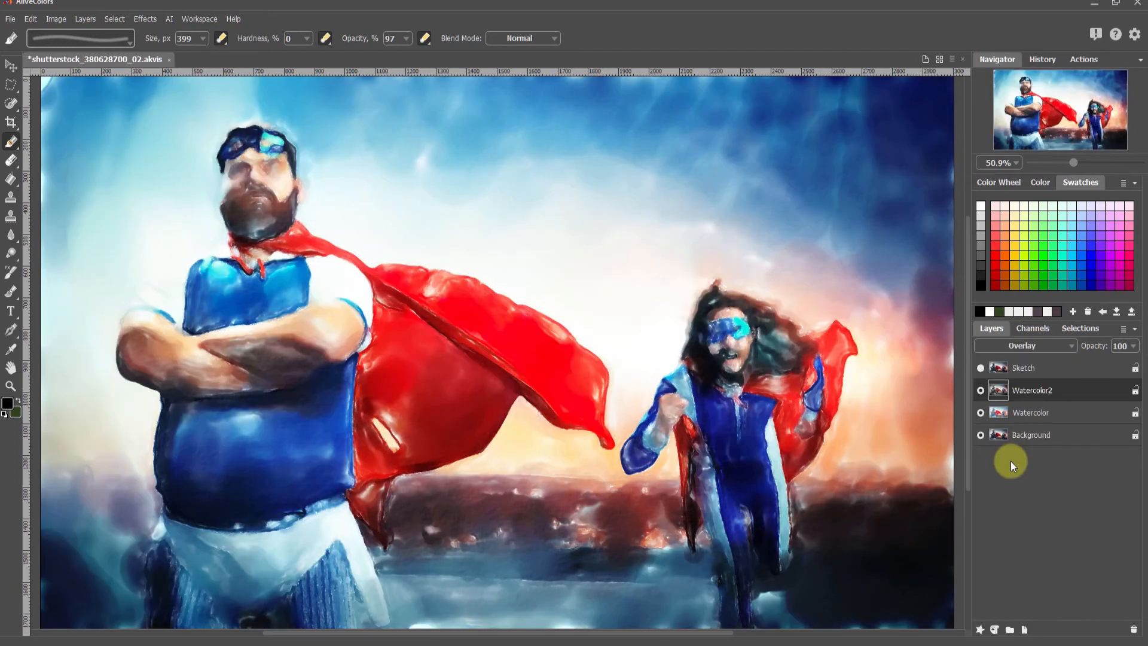
Step: Show the Sketch layer and open it in the AKVIS Sketch plugin, with the preview area over the large man
{"action": "left_click", "coordinate": [1047, 371]}
{"action": "left_click", "coordinate": [981, 367]}
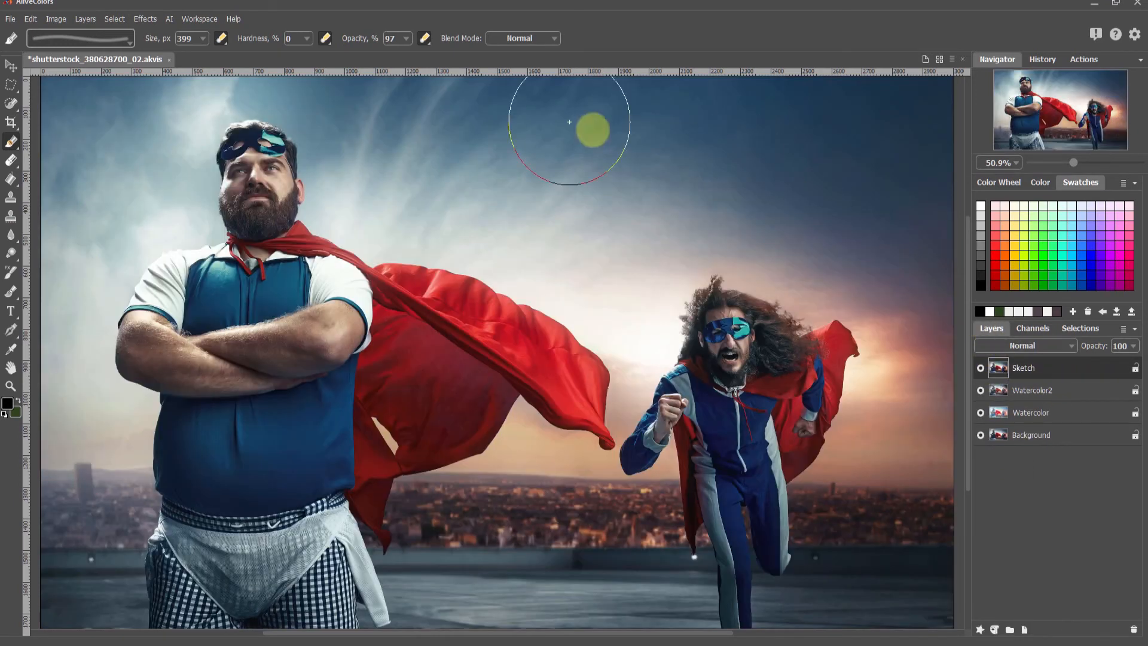
{"action": "left_click", "coordinate": [147, 19]}
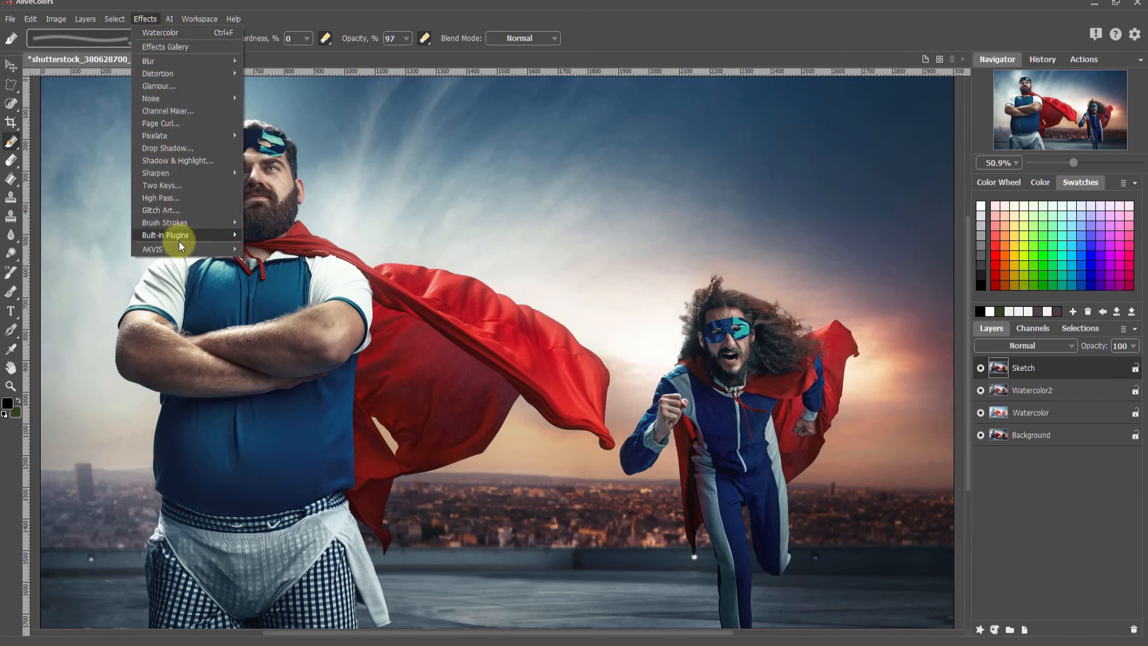
{"action": "mouse_move", "coordinate": [181, 249]}
{"action": "left_click", "coordinate": [270, 312]}
{"action": "left_click_drag", "start_coordinate": [525, 288], "coordinate": [324, 220]}
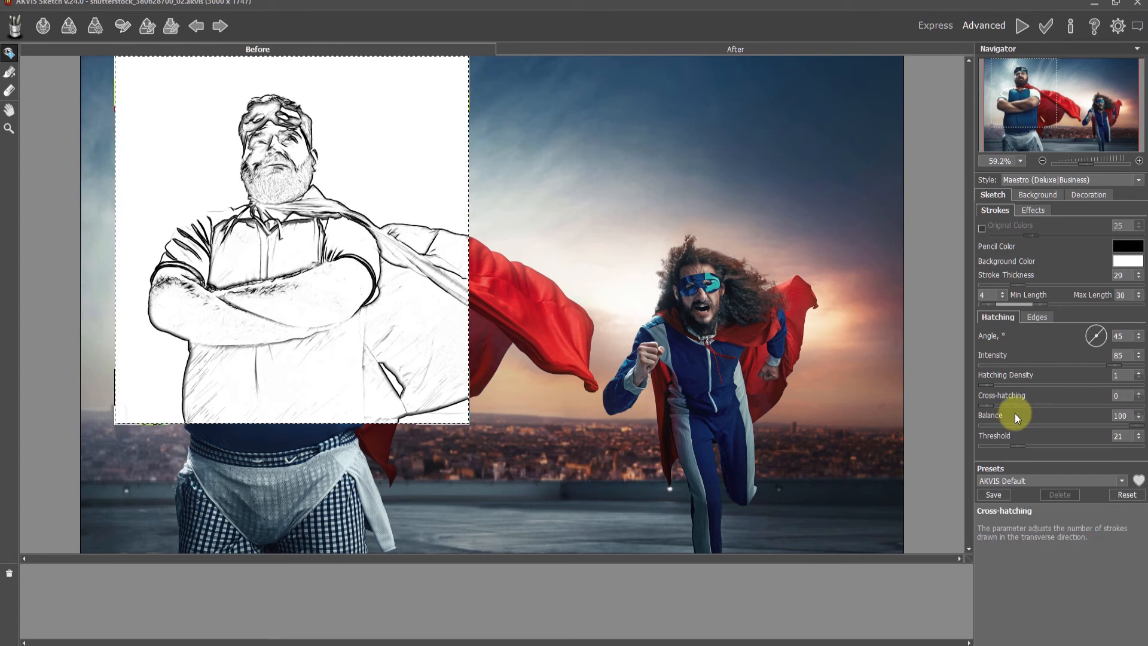
Step: Set Cross-hatching to 24, raise Hatching Density slightly, set Contrast Hatching to 42, and run the sketch conversion
{"action": "left_click_drag", "start_coordinate": [1056, 407], "coordinate": [1058, 404]}
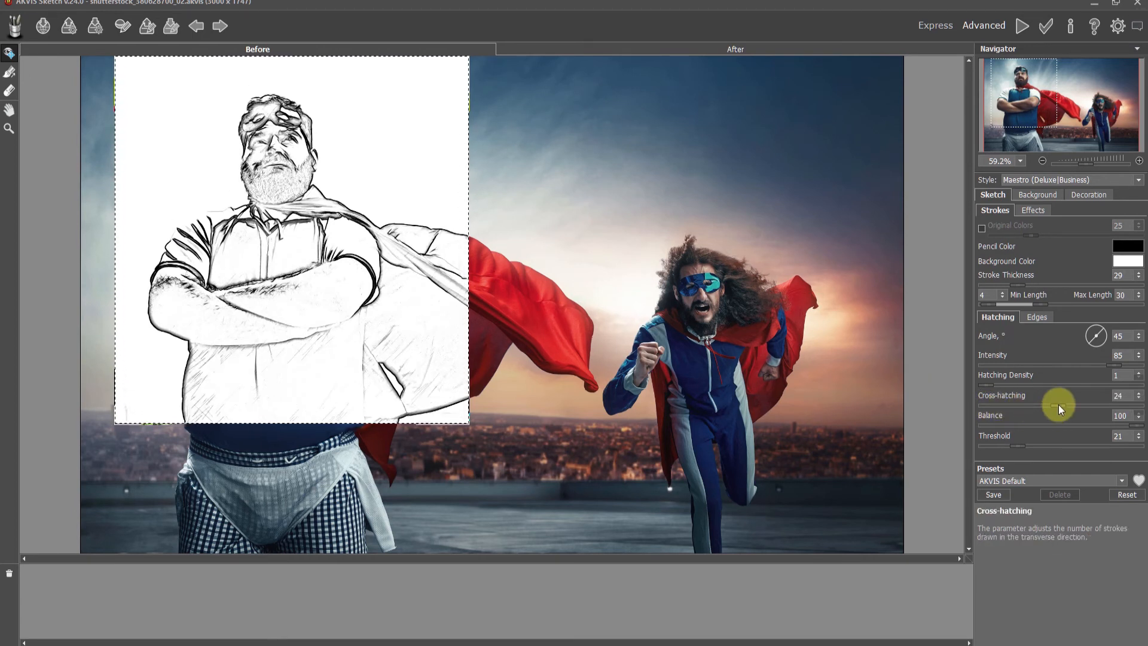
{"action": "left_click", "coordinate": [989, 384]}
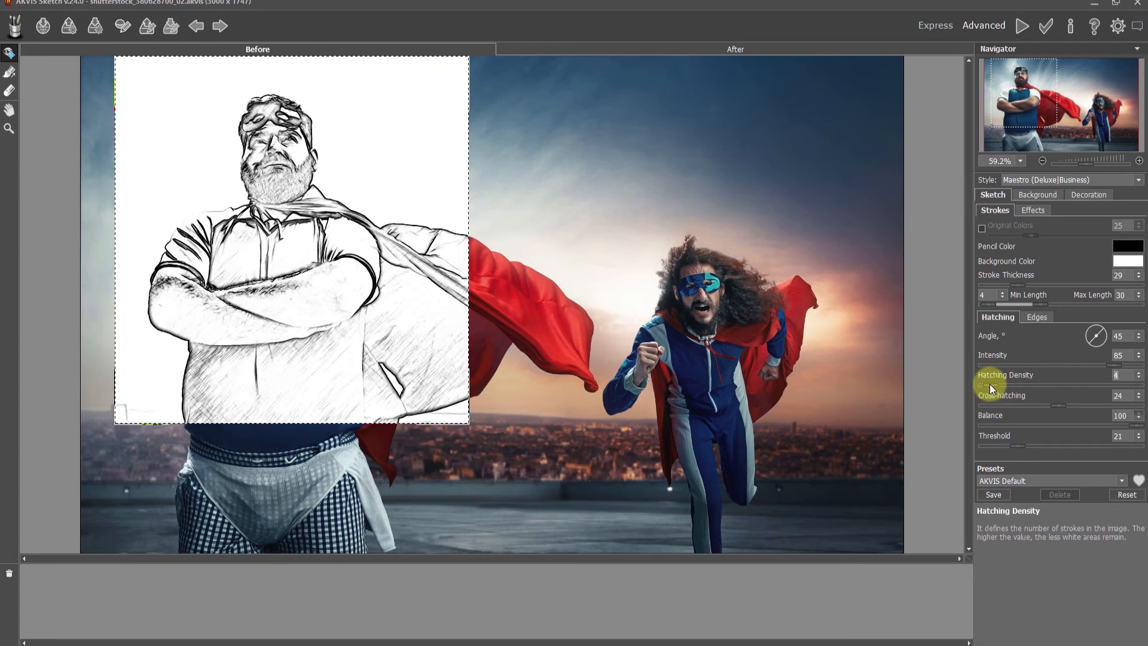
{"action": "left_click", "coordinate": [989, 384]}
{"action": "left_click", "coordinate": [1039, 318]}
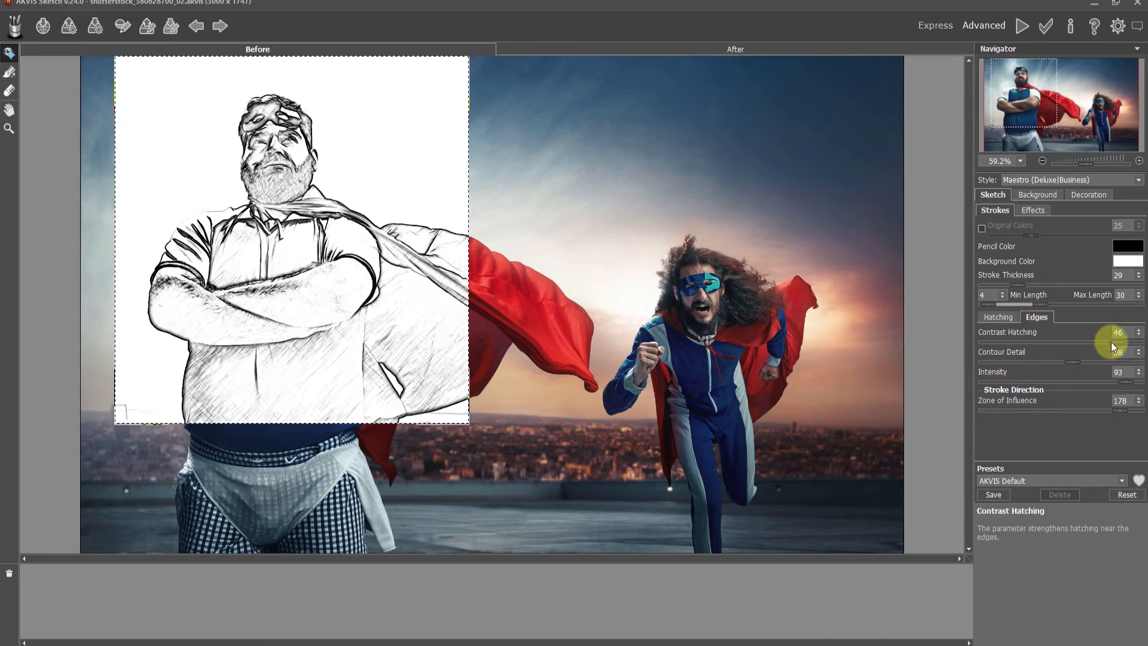
{"action": "left_click_drag", "start_coordinate": [1110, 342], "coordinate": [1037, 346]}
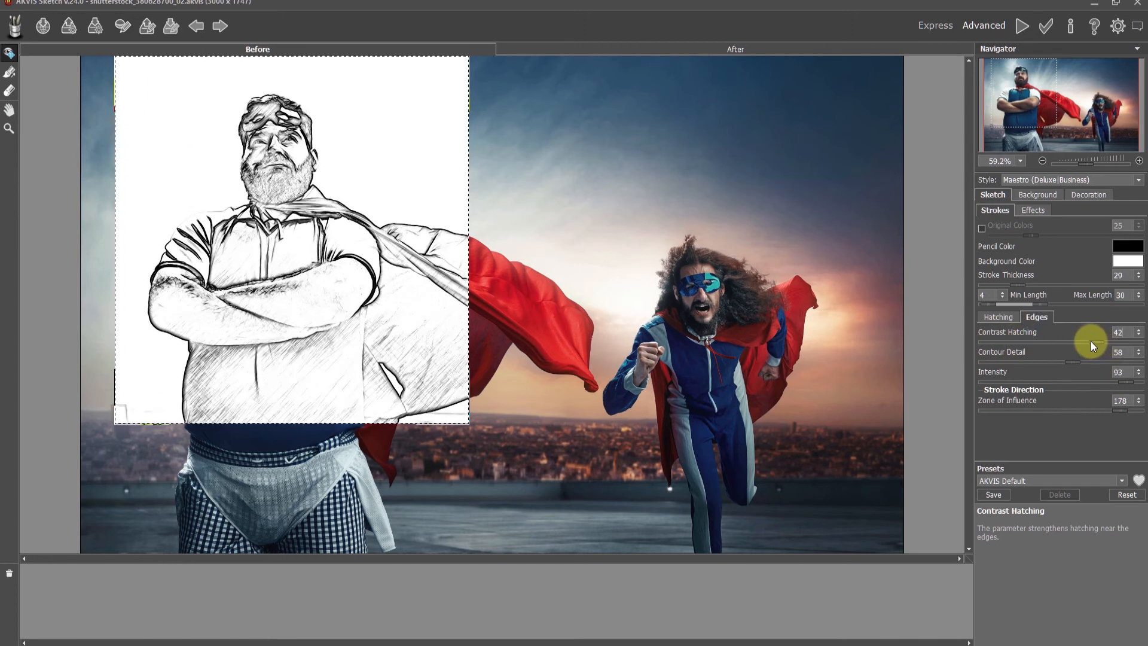
{"action": "left_click", "coordinate": [1021, 28]}
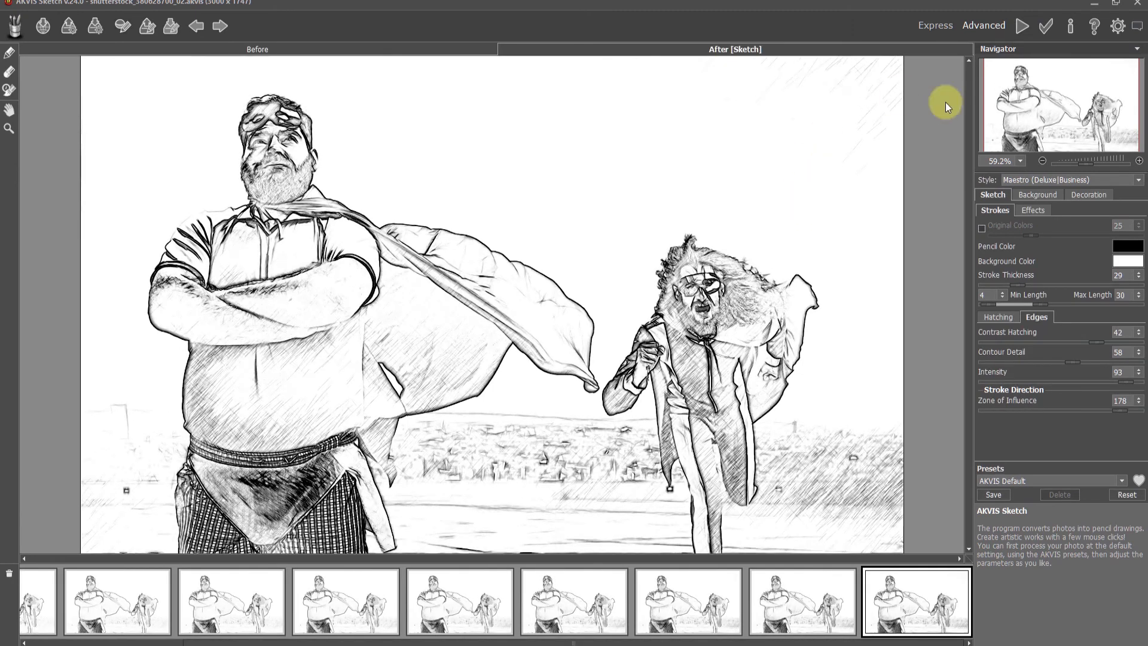
Step: Apply the sketch conversion to the Sketch layer and set that layer's blend mode to Multiply
{"action": "left_click", "coordinate": [1046, 26]}
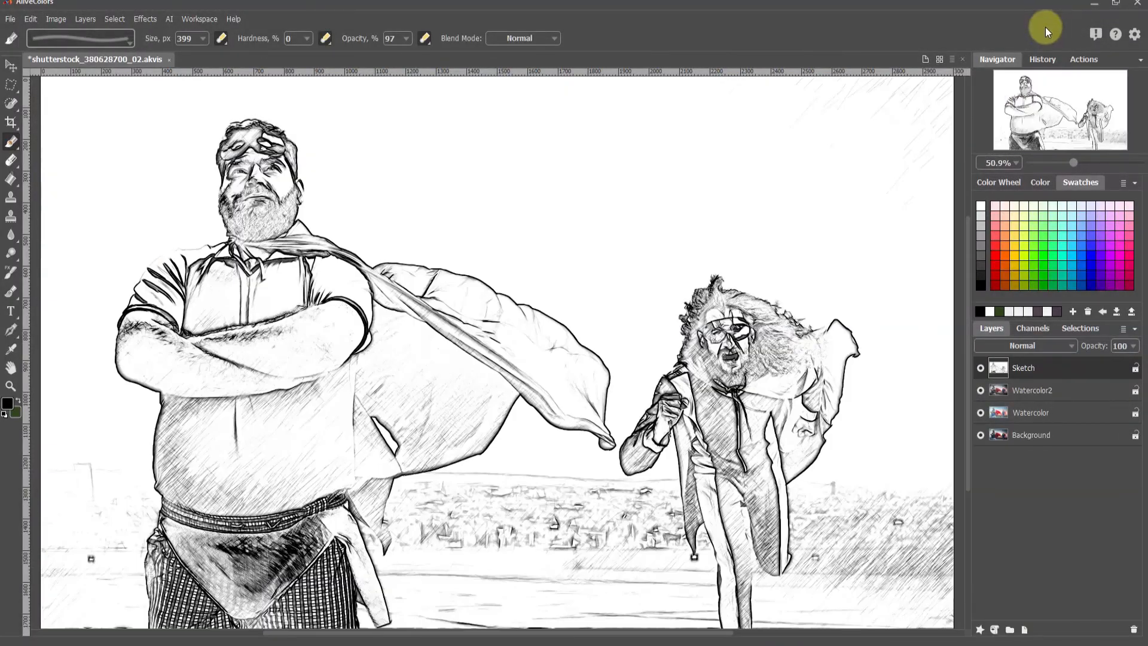
{"action": "left_click", "coordinate": [1031, 345]}
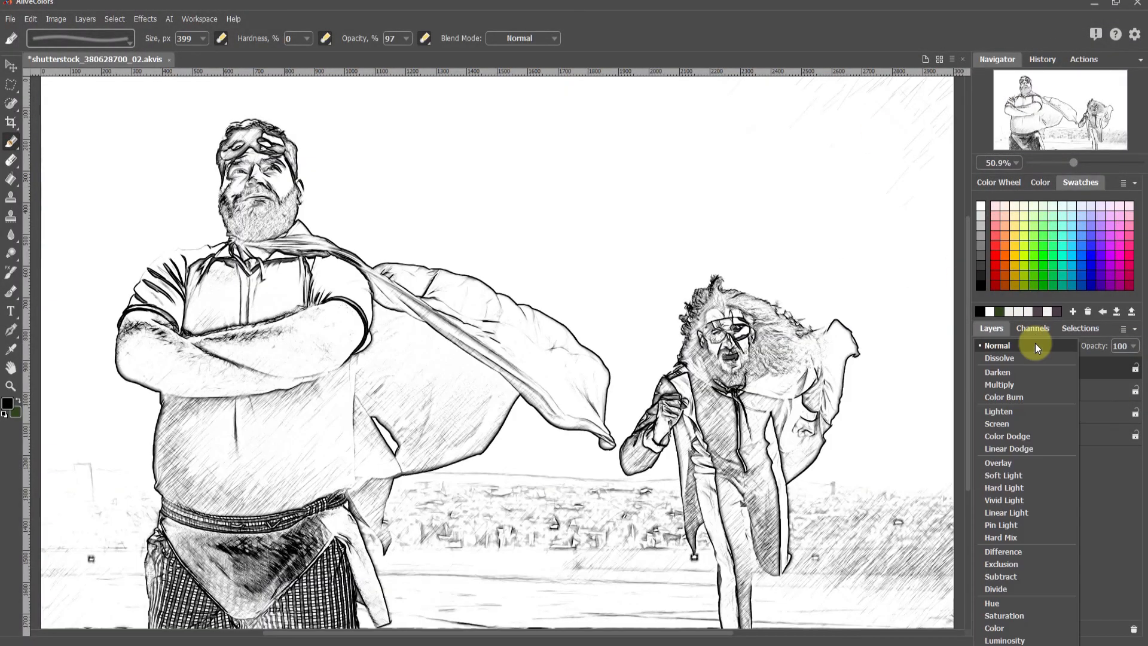
{"action": "left_click", "coordinate": [1003, 385]}
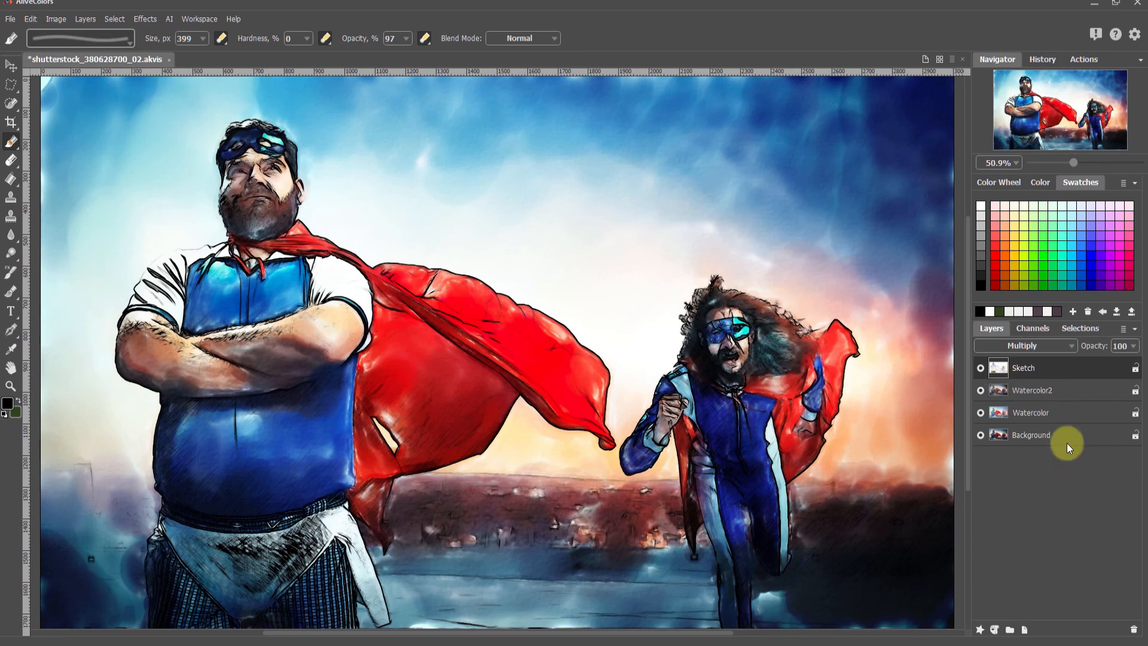
Step: Change the Watercolor2 layer's blend mode to Soft Light and compare the image with that layer hidden and shown
{"action": "left_click", "coordinate": [1050, 391]}
{"action": "left_click", "coordinate": [1014, 349]}
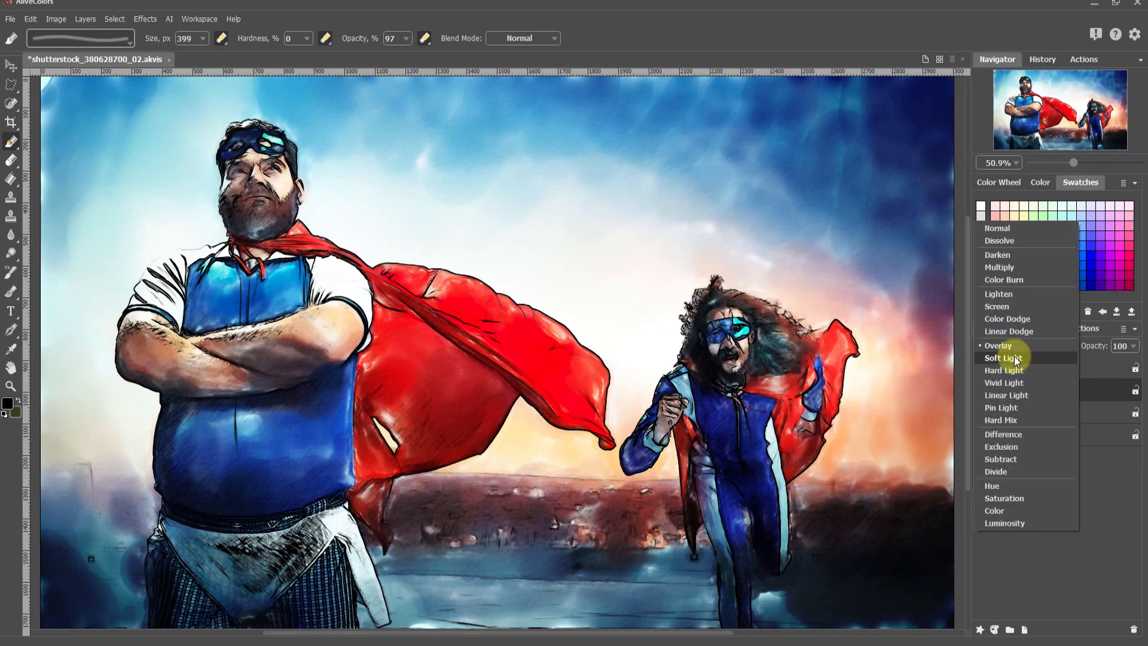
{"action": "left_click", "coordinate": [1014, 355]}
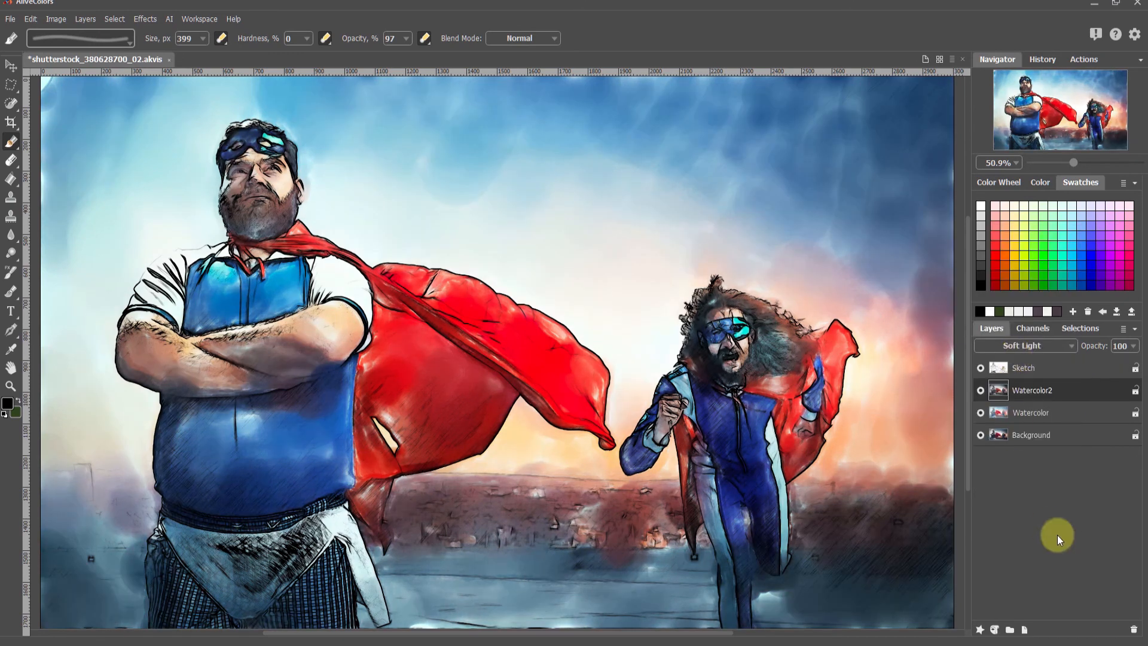
{"action": "left_click", "coordinate": [980, 390]}
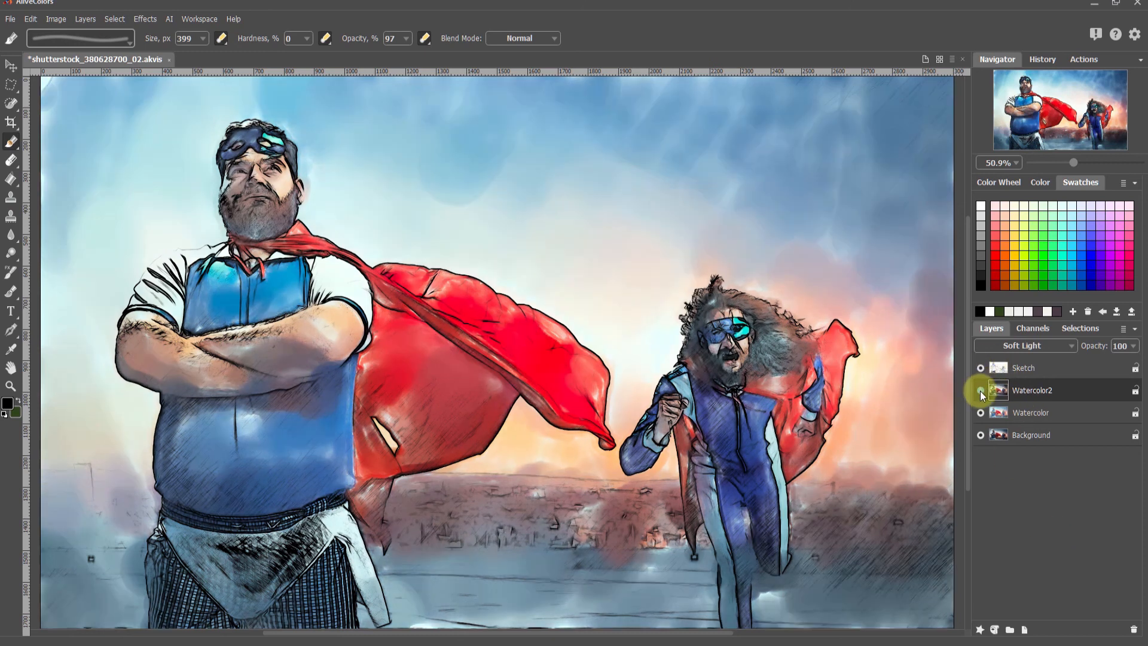
{"action": "left_click", "coordinate": [980, 390]}
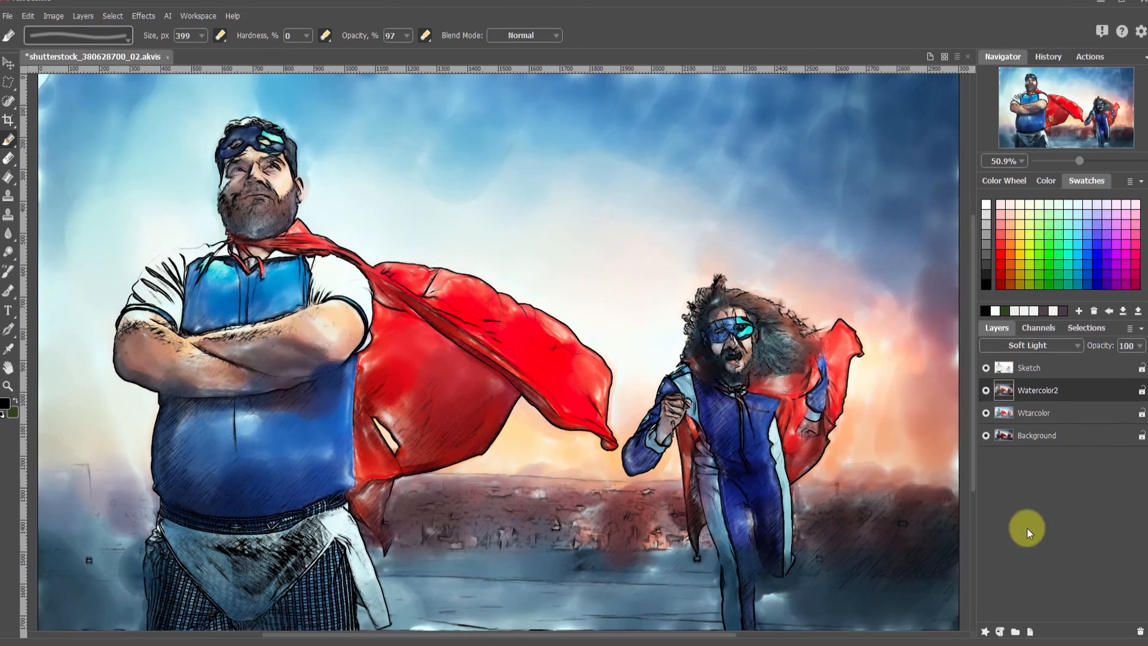